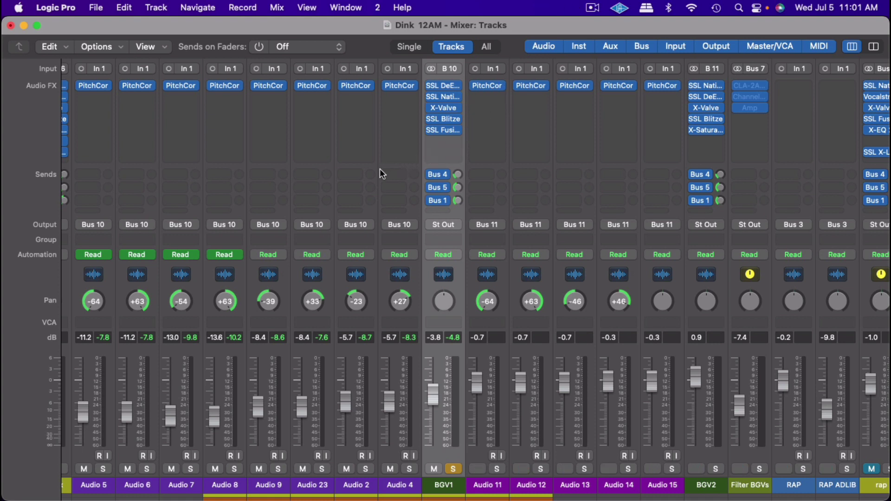
# Step: Bypass all plug-ins and sends on the BGV1 channel, and re-enable only SSL DeEss while auditioning it in playback
pyautogui.moveTo(459, 121)
pyautogui.moveTo(434, 86)
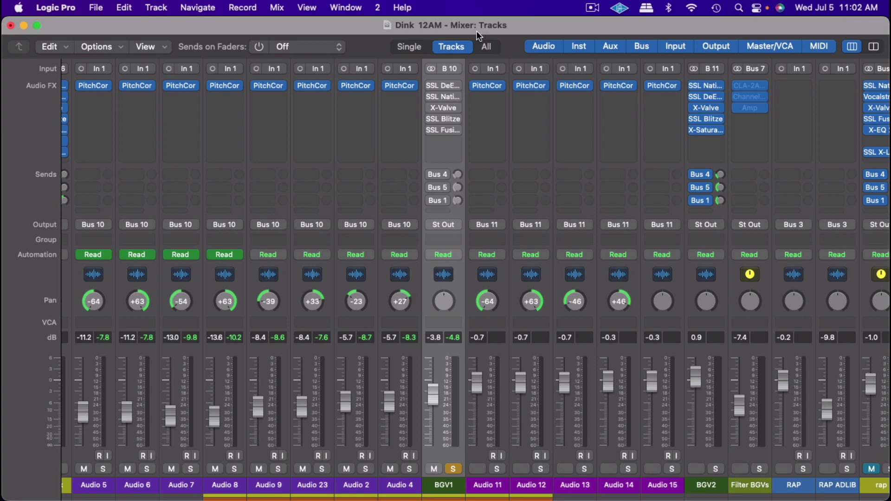
pyautogui.click(444, 85)
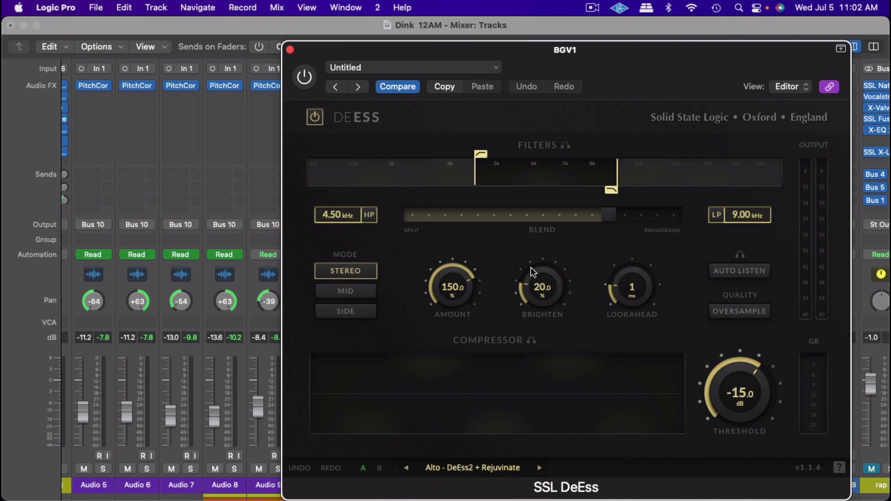
pyautogui.click(306, 80)
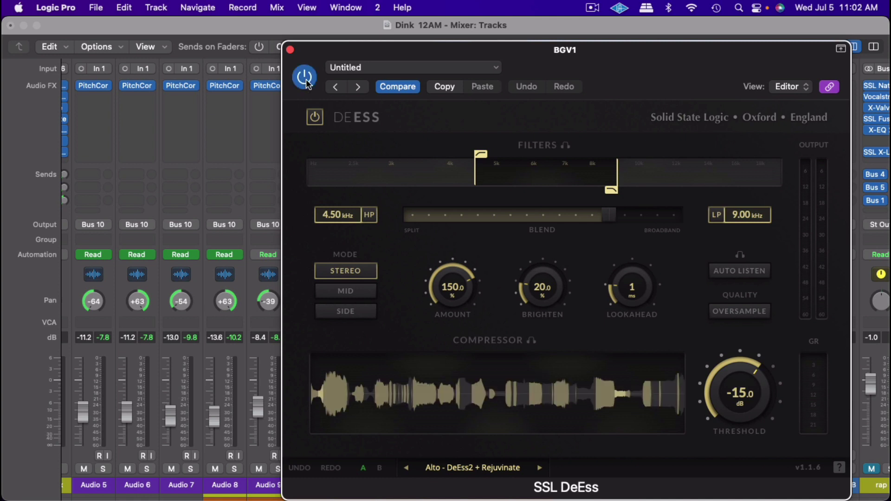
pyautogui.press('space')
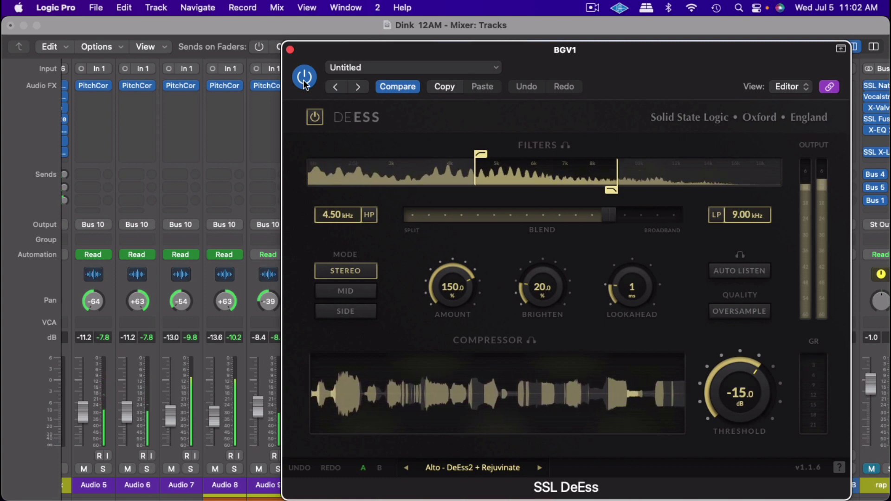
pyautogui.press('space')
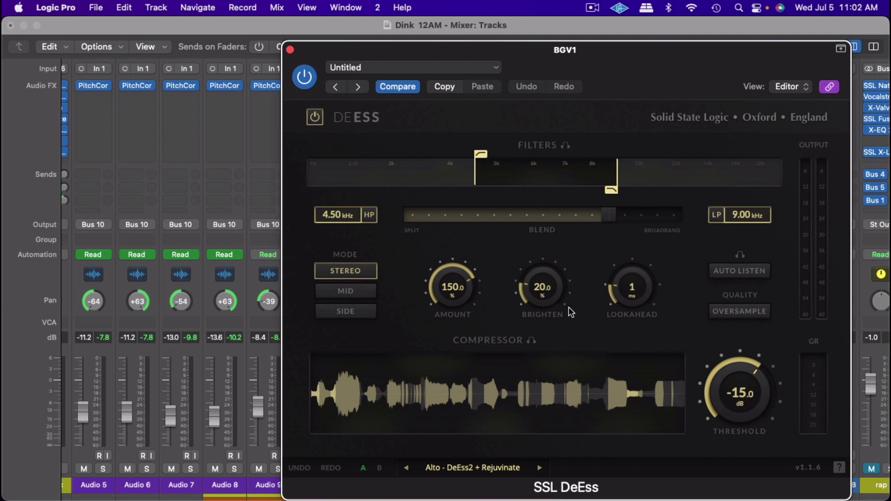
pyautogui.click(290, 49)
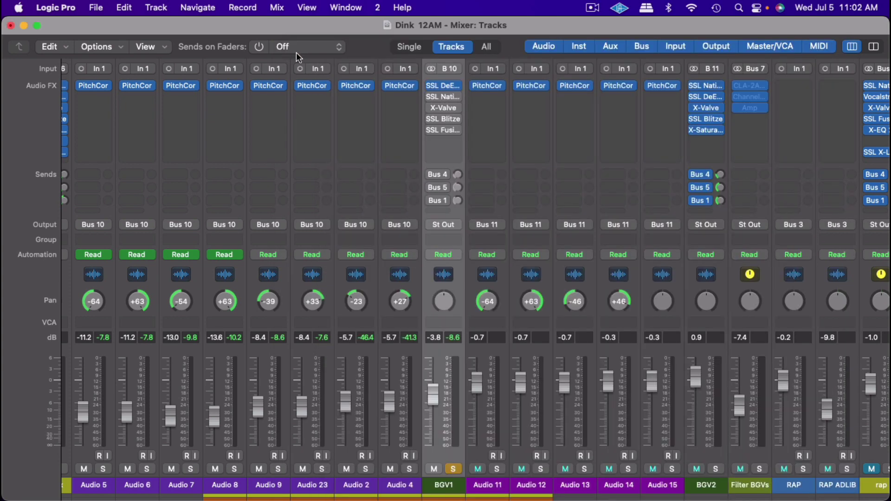
# Step: Review the filter, EQ and compressor settings of SSL Native Channel Strip 2 on BGV1 and enable the plug-in
pyautogui.click(441, 95)
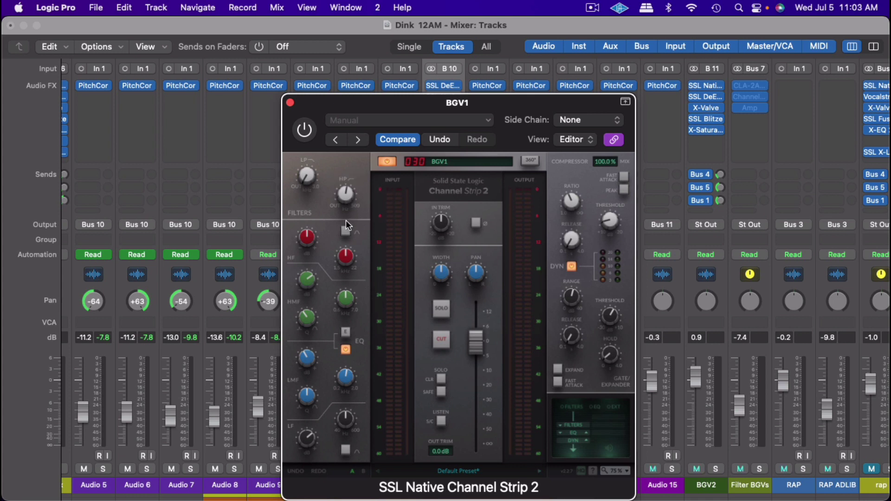
pyautogui.moveTo(353, 189)
pyautogui.moveTo(353, 302)
pyautogui.moveTo(307, 360)
pyautogui.moveTo(341, 381)
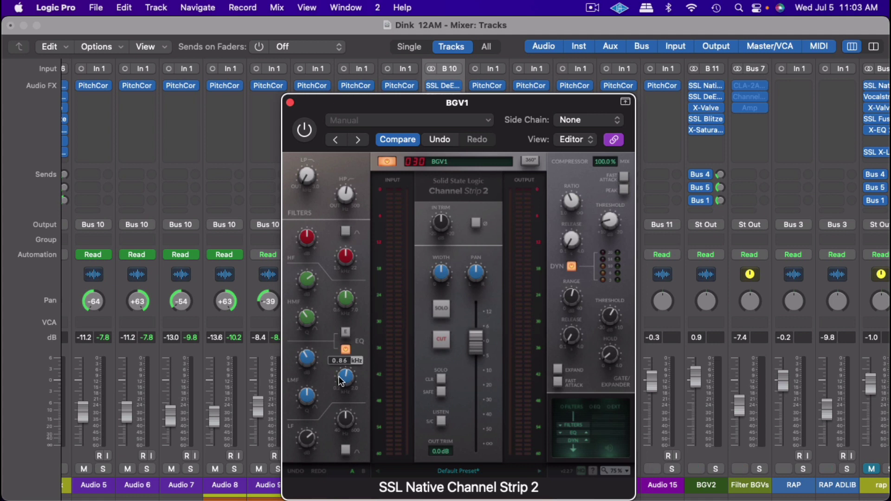
pyautogui.moveTo(330, 430)
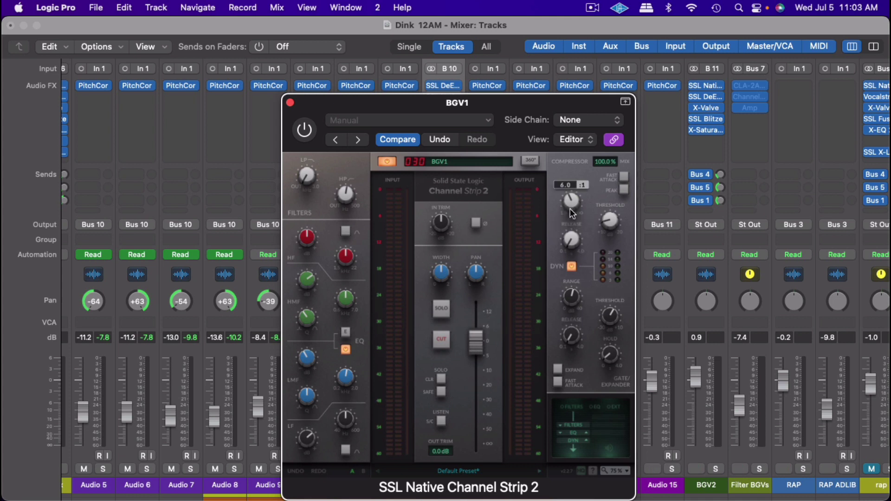
pyautogui.moveTo(609, 221)
pyautogui.moveTo(592, 324)
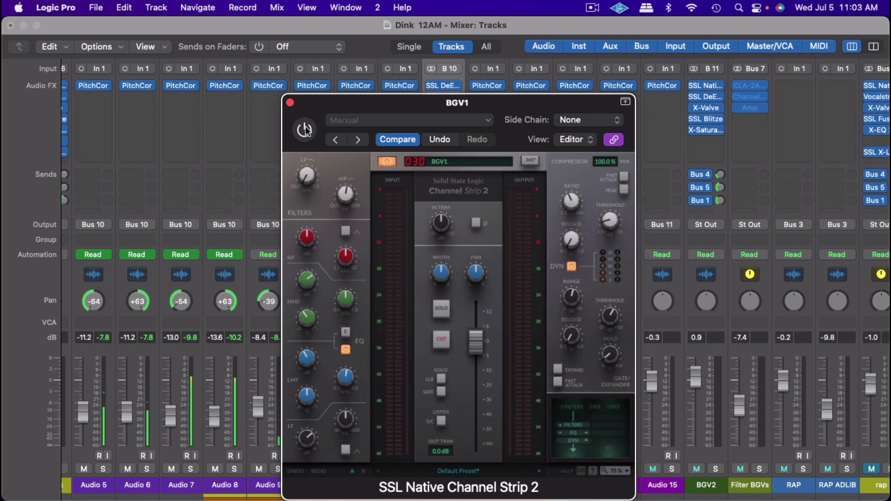
pyautogui.click(306, 129)
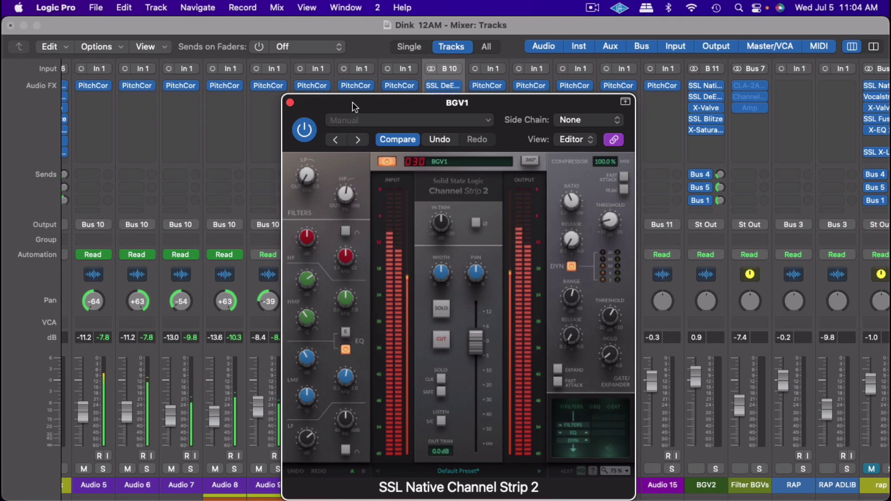
pyautogui.click(290, 104)
# Step: Review the ratio, threshold, makeup gain and sidechain low cut of SSL X-ValveComp on BGV1 and enable the plug-in
pyautogui.click(444, 108)
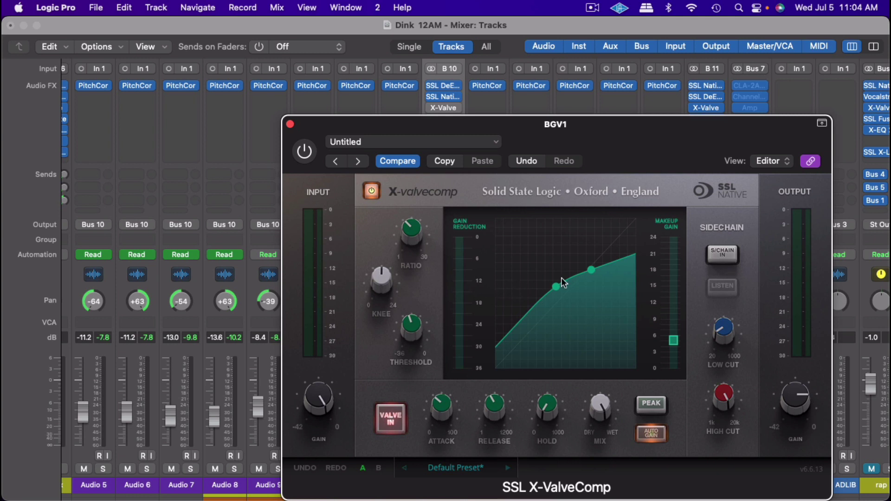
pyautogui.moveTo(407, 232)
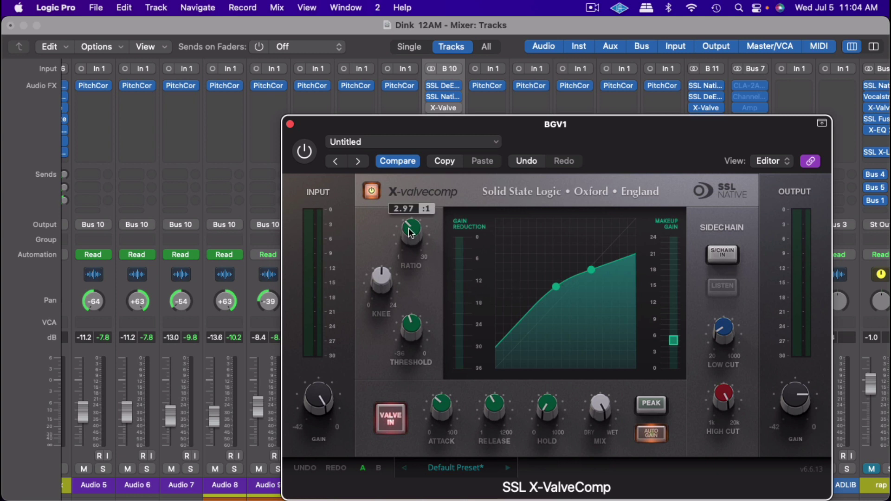
pyautogui.moveTo(434, 324)
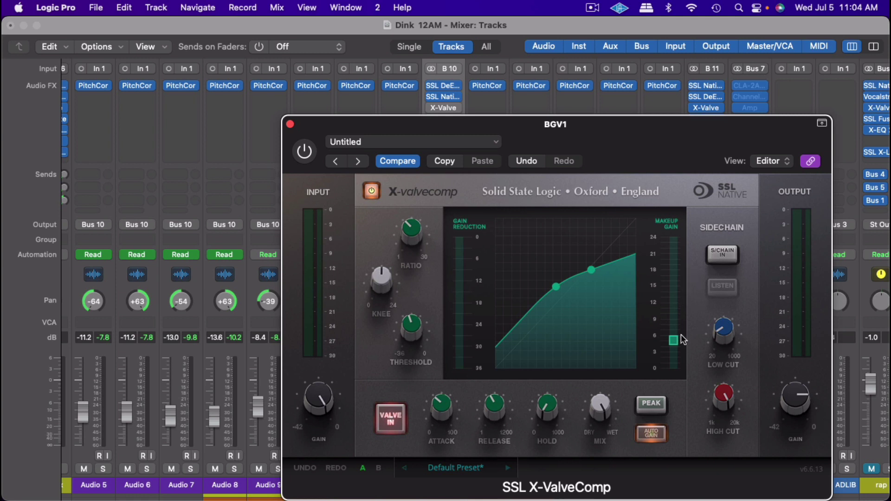
pyautogui.moveTo(725, 335)
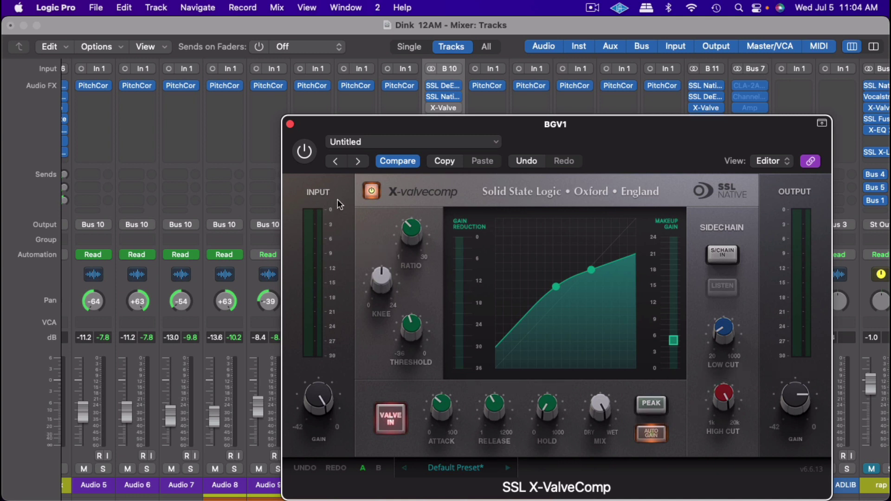
pyautogui.click(305, 153)
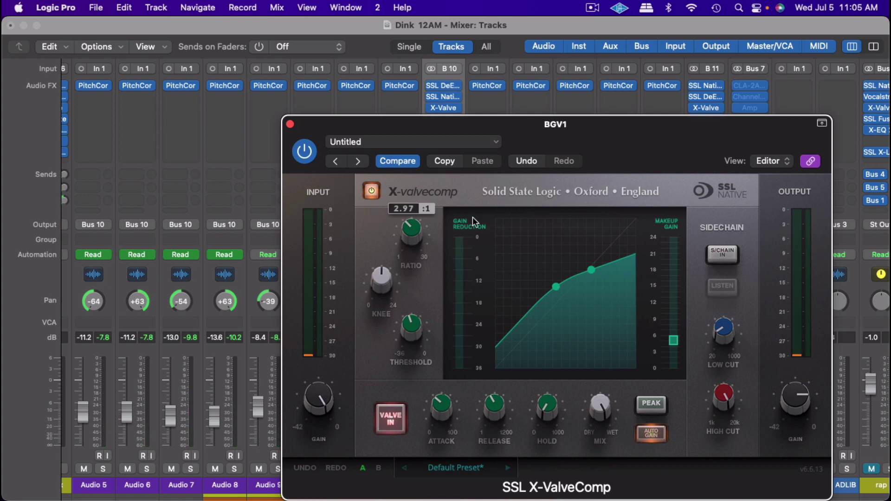
pyautogui.click(290, 124)
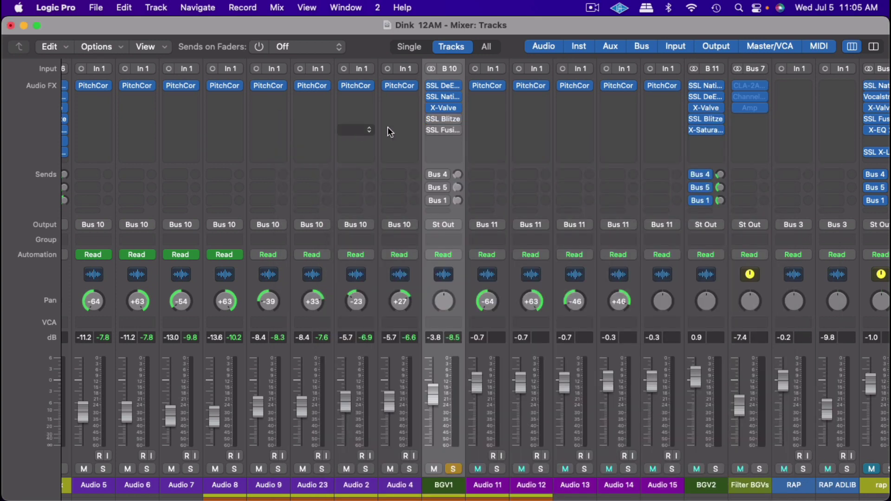
# Step: Review the ratio and drive of SSL Blitzer on BGV1 and enable the plug-in during playback
pyautogui.click(445, 119)
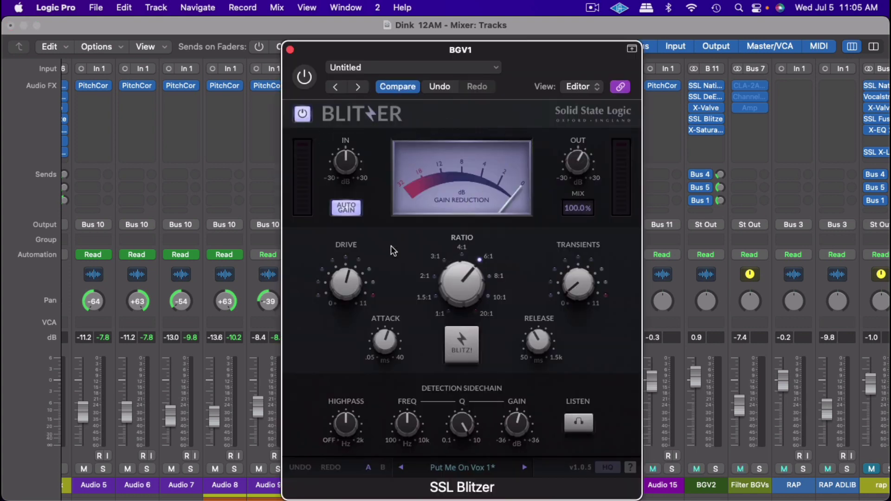
pyautogui.moveTo(450, 296)
pyautogui.moveTo(351, 263)
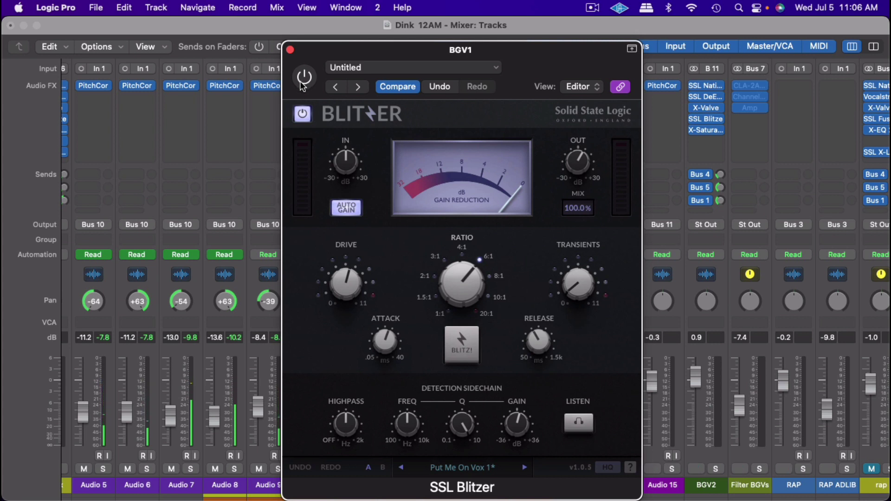
pyautogui.click(303, 84)
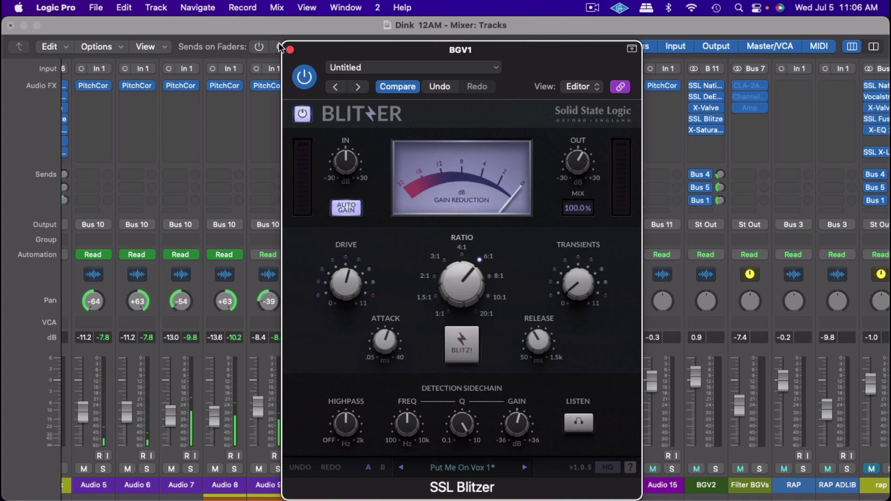
pyautogui.click(290, 48)
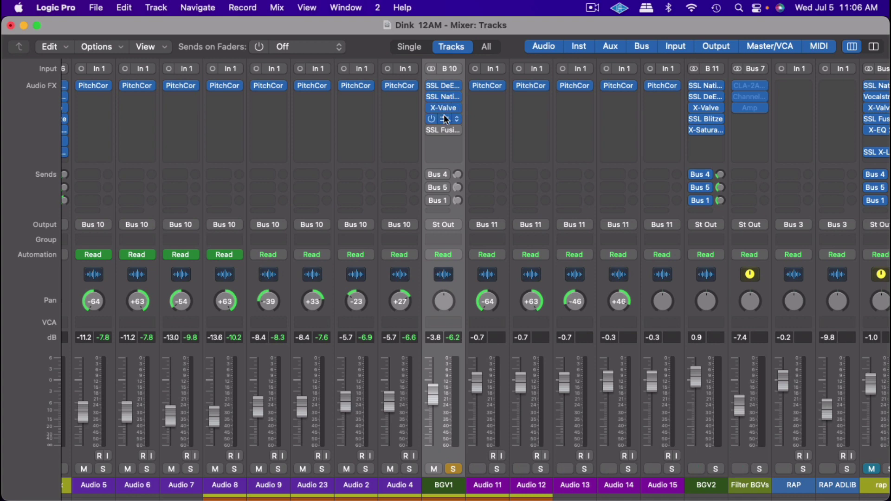
# Step: Review the low and high bands of SSL Fusion Violet EQ on BGV1 and enable the plug-in during playback
pyautogui.click(445, 131)
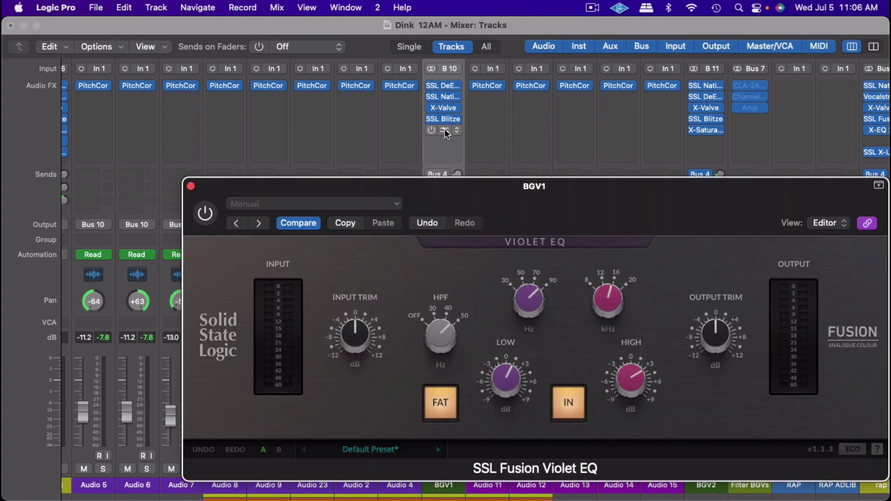
pyautogui.moveTo(509, 190); pyautogui.dragTo(421, 183)
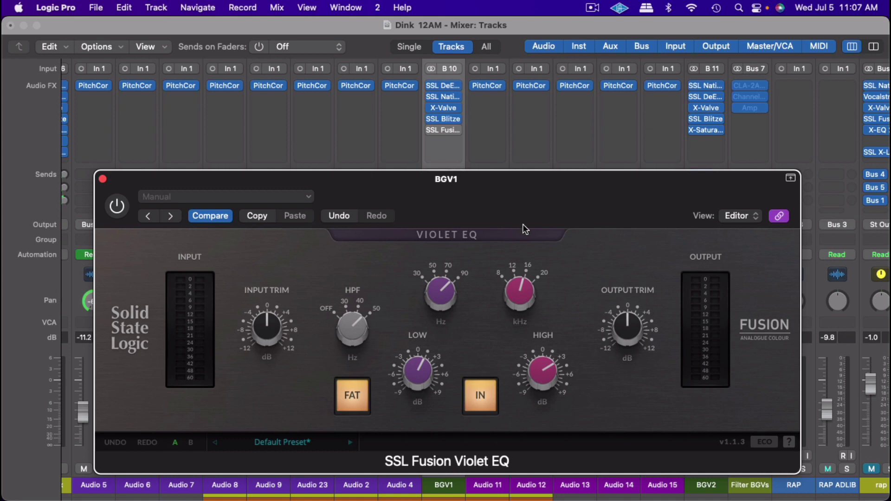
pyautogui.moveTo(530, 375)
pyautogui.moveTo(409, 394)
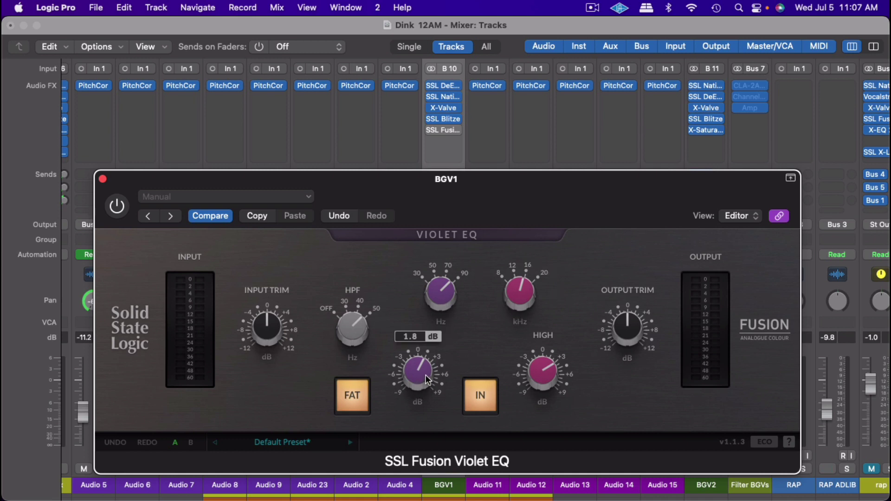
pyautogui.click(351, 402)
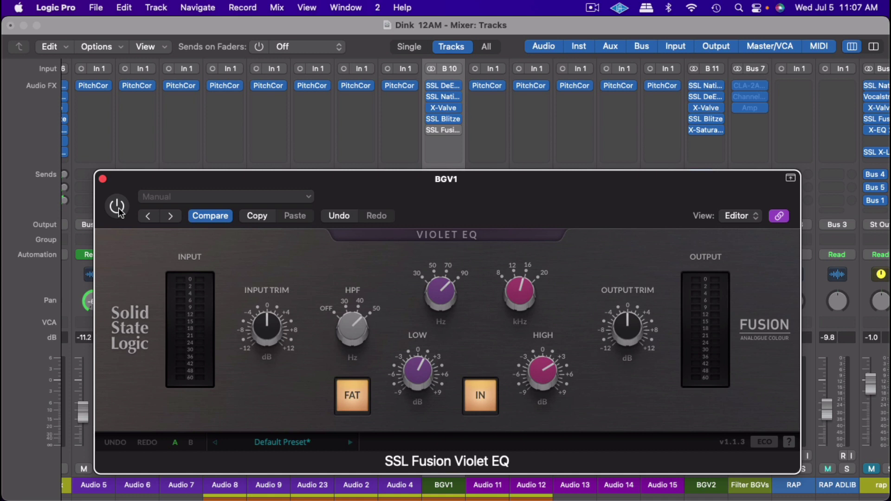
pyautogui.click(117, 206)
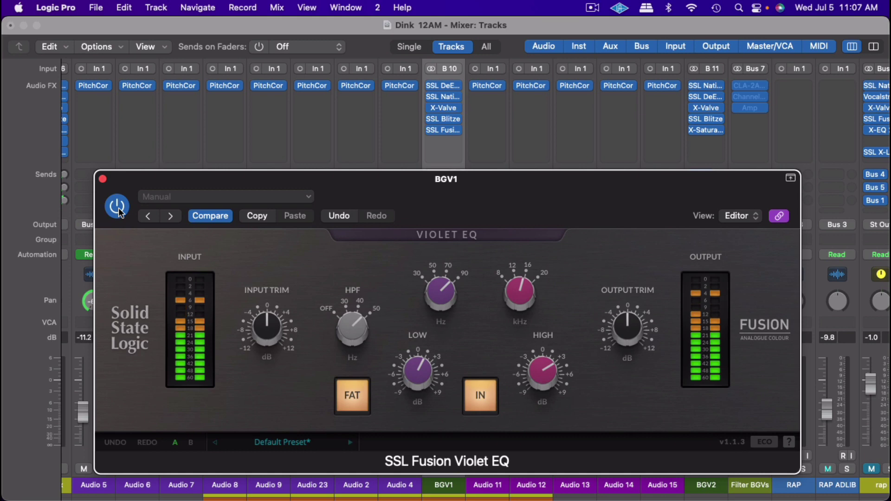
pyautogui.click(102, 179)
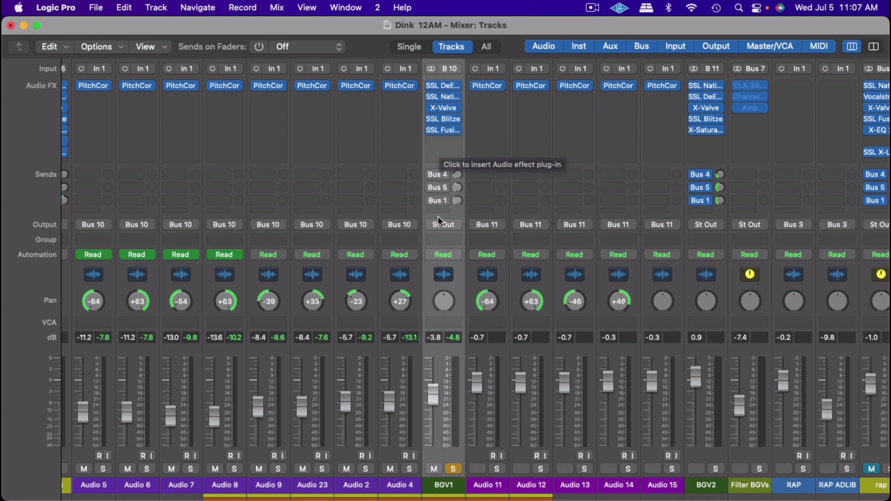
pyautogui.click(436, 125)
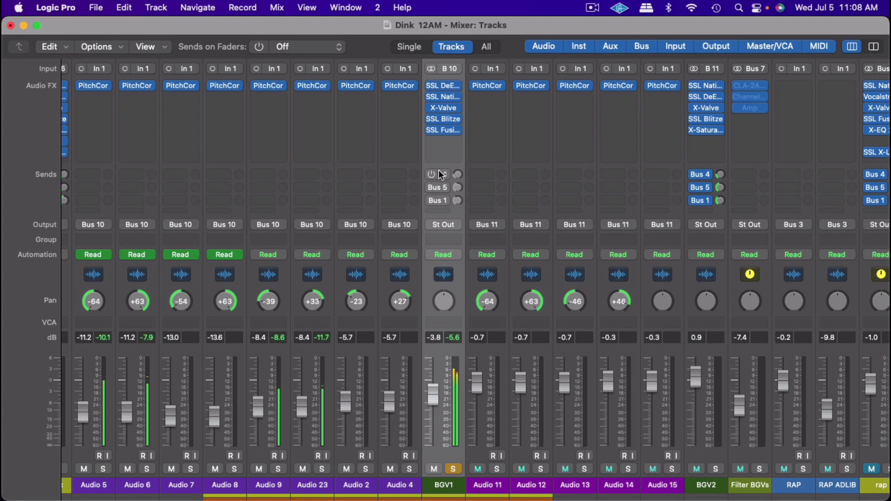
# Step: Show the SSL X-Delay settings on the delay channel and enable BGV1's Bus 4 send to it
pyautogui.hscroll(5, 772, 146)
pyautogui.hscroll(3, 771, 141)
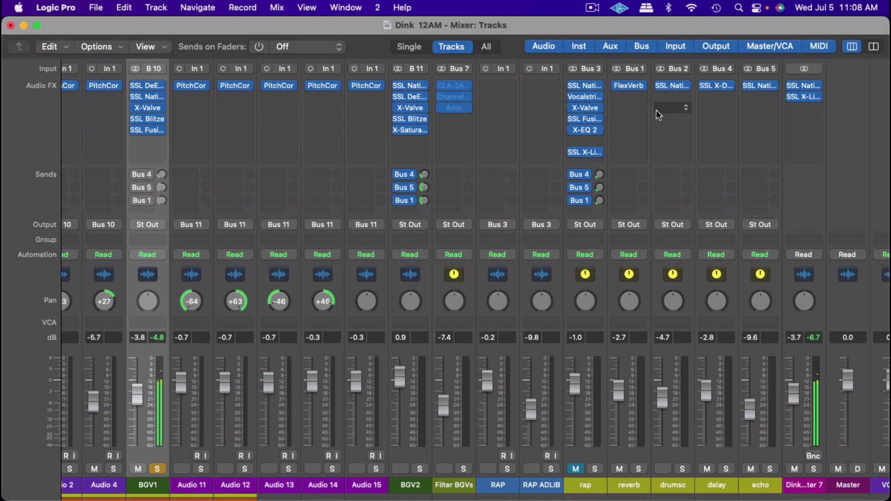
pyautogui.click(714, 84)
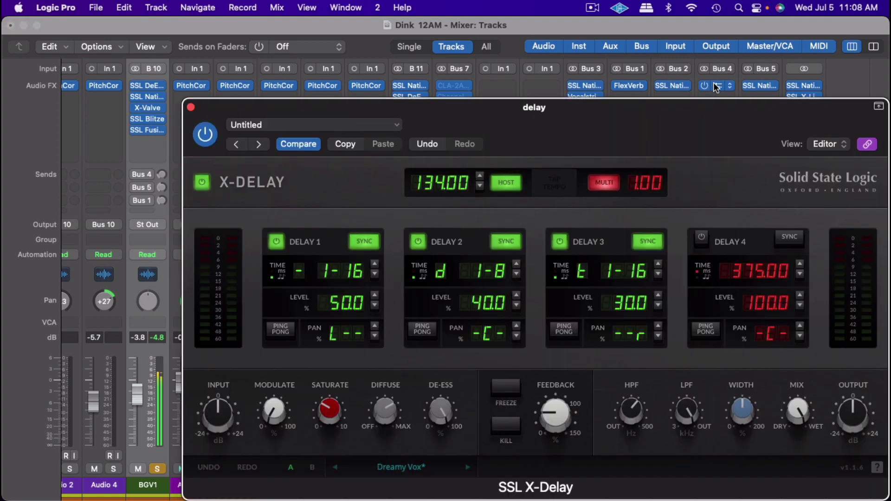
pyautogui.moveTo(662, 113); pyautogui.dragTo(656, 73)
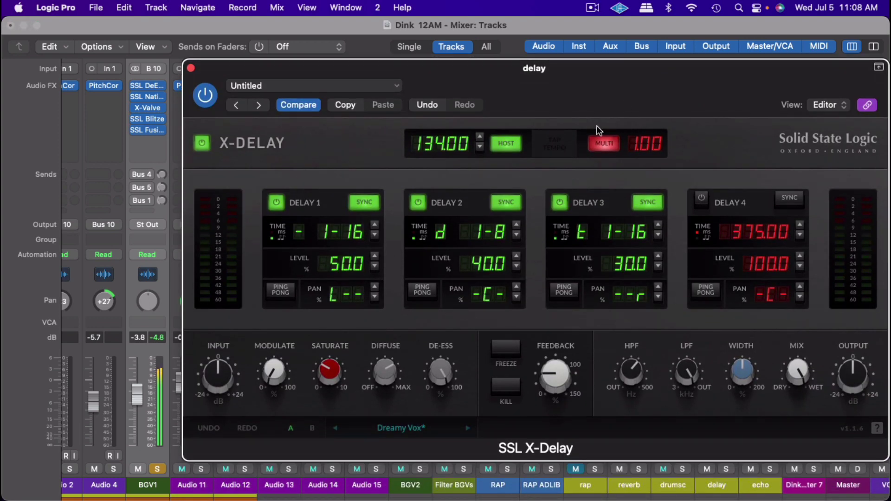
pyautogui.click(136, 175)
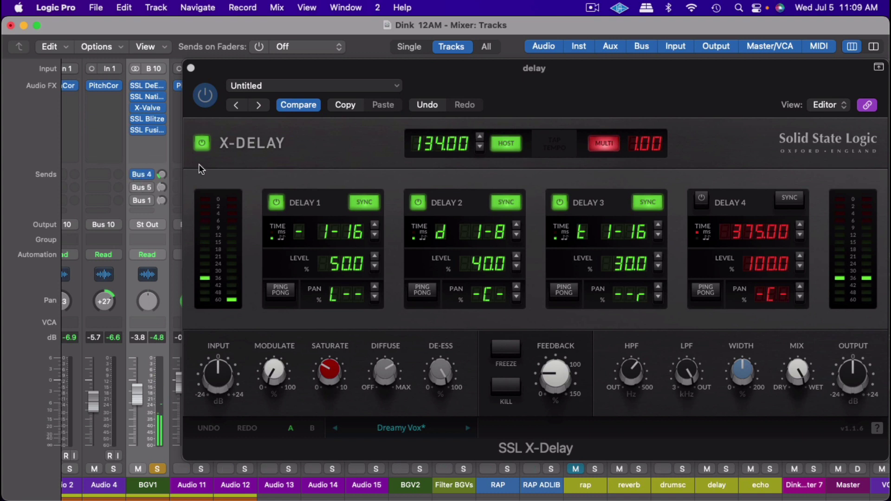
pyautogui.click(191, 68)
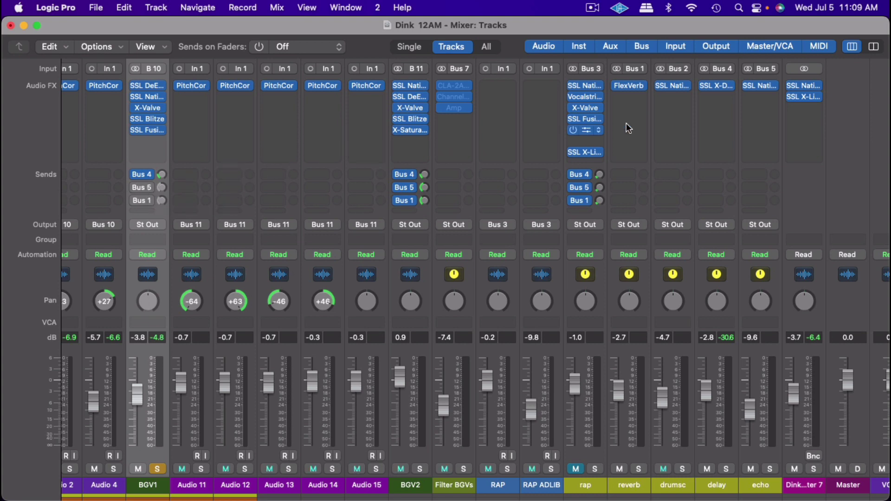
# Step: Show the SSL X-Echo settings on the echo channel and enable BGV1's Bus 5 send to it during playback
pyautogui.click(759, 86)
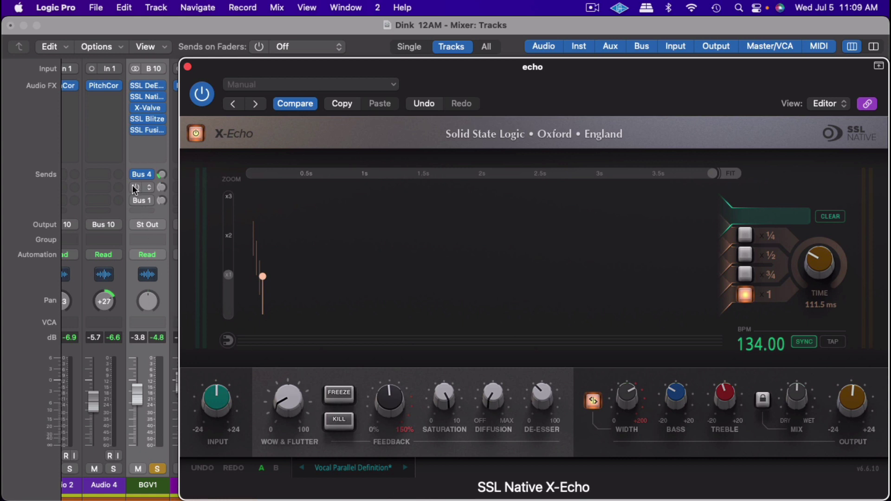
pyautogui.press('space')
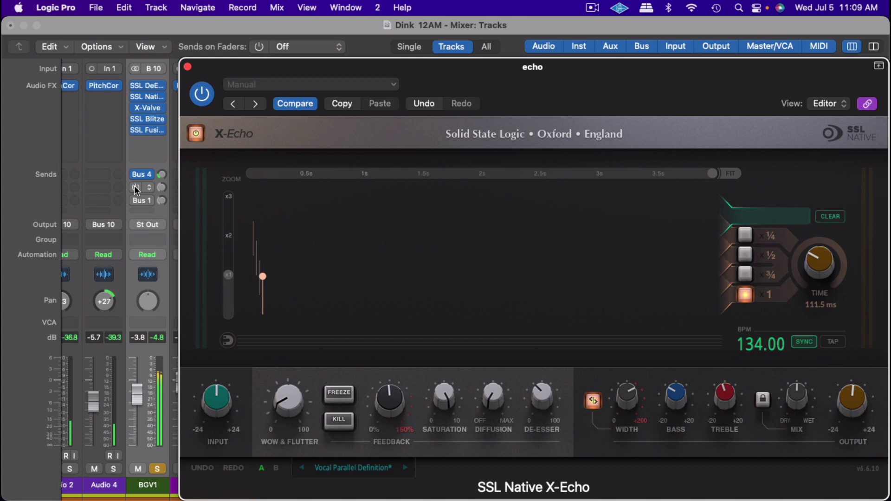
pyautogui.click(136, 189)
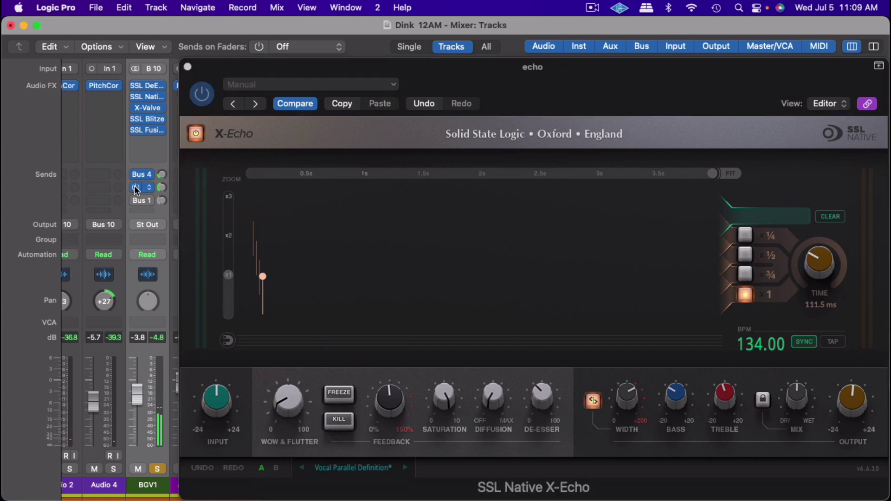
pyautogui.press('space')
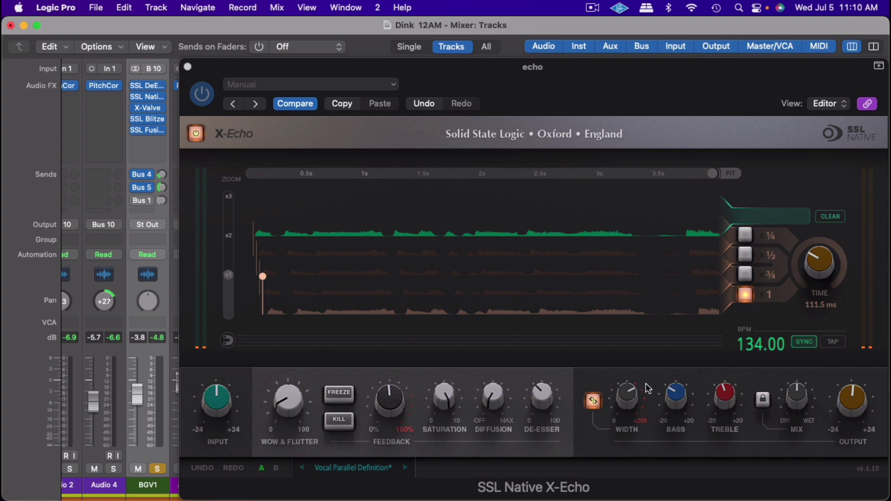
# Step: Review the width, bass, treble and mix settings of SSL X-Echo and close the plug-in window
pyautogui.moveTo(624, 399)
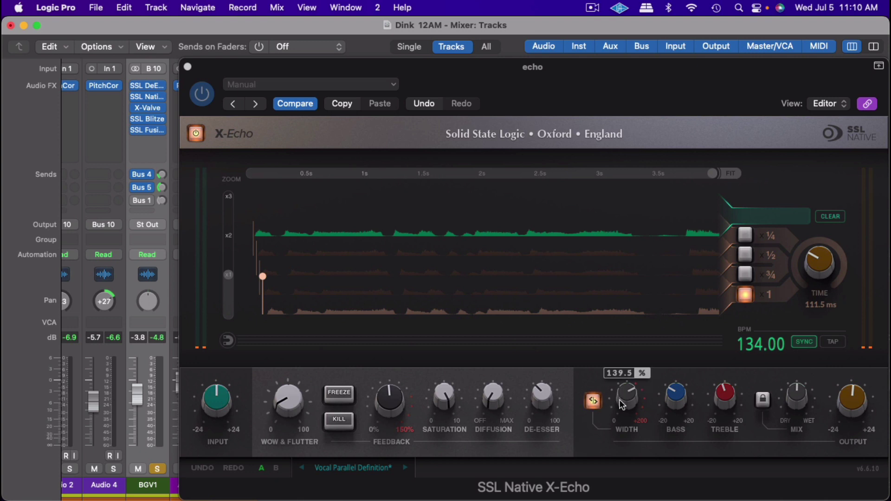
pyautogui.moveTo(685, 392)
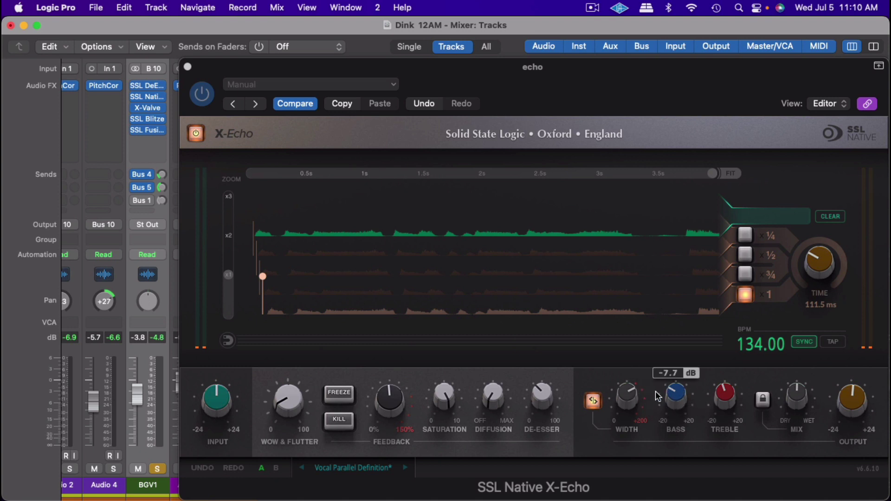
pyautogui.moveTo(734, 406)
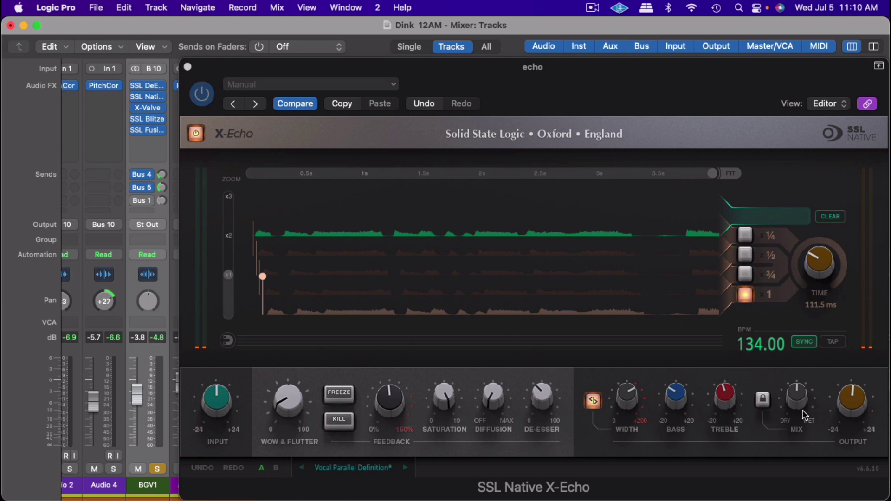
pyautogui.moveTo(803, 403)
pyautogui.click(188, 67)
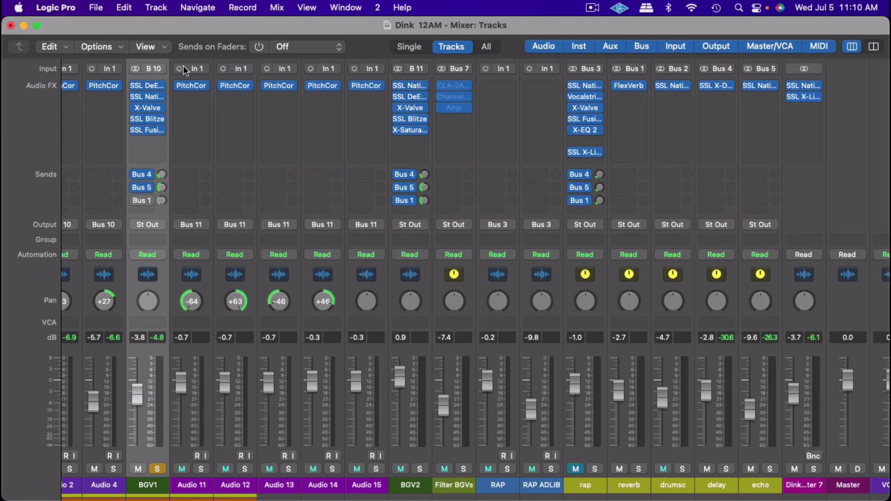
# Step: Review the blend, pre-delay, diffusion, size and reverb time of SSL FlexVerb on the reverb channel
pyautogui.click(146, 199)
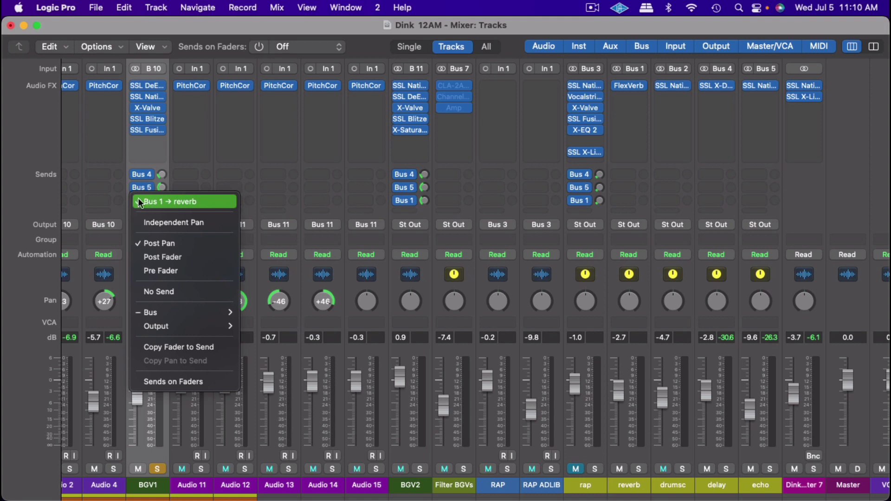
pyautogui.click(126, 194)
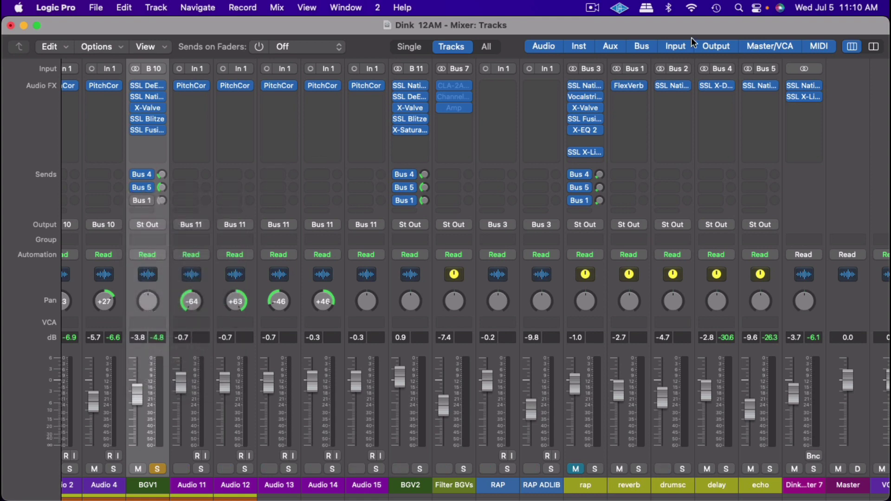
pyautogui.click(631, 86)
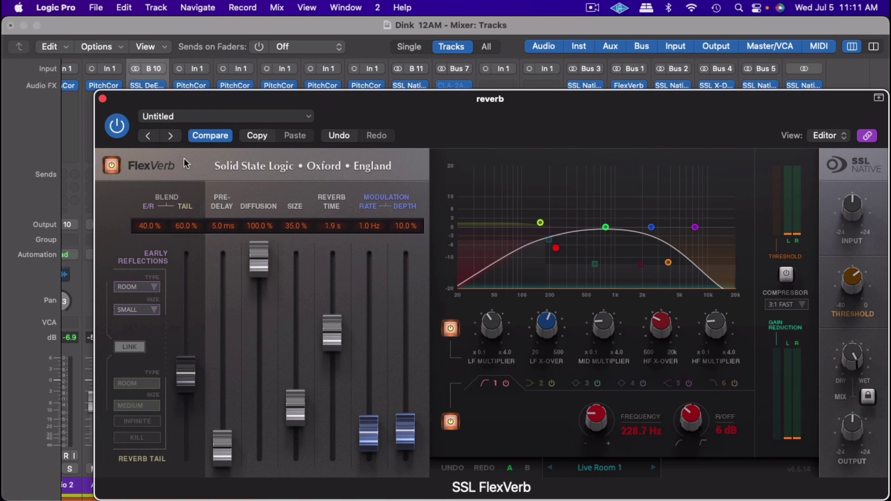
pyautogui.click(103, 98)
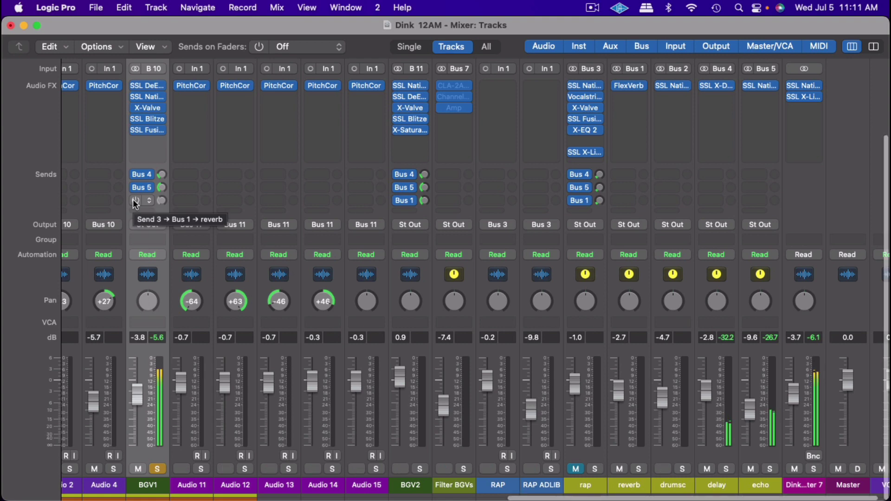
# Step: Reposition the FlexVerb window clear of BGV1's sends and enable the Bus 1 send to the reverb, auditioning it during playback
pyautogui.click(632, 86)
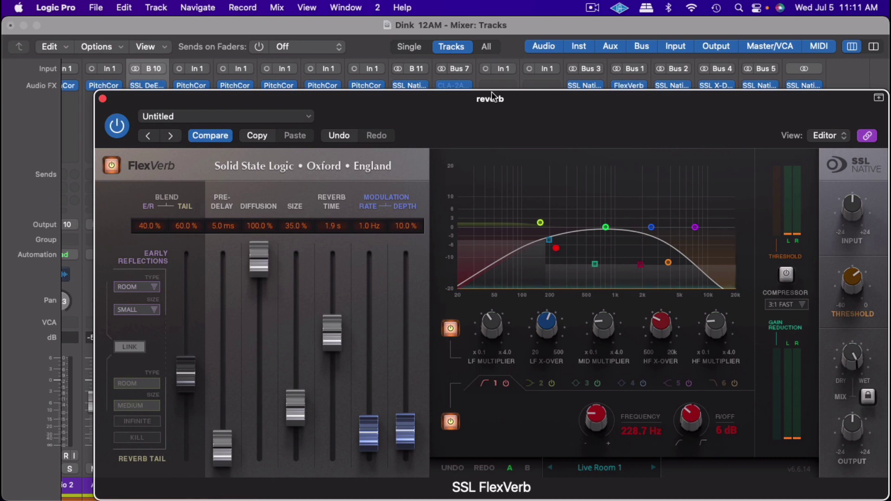
pyautogui.moveTo(493, 98); pyautogui.dragTo(580, 78)
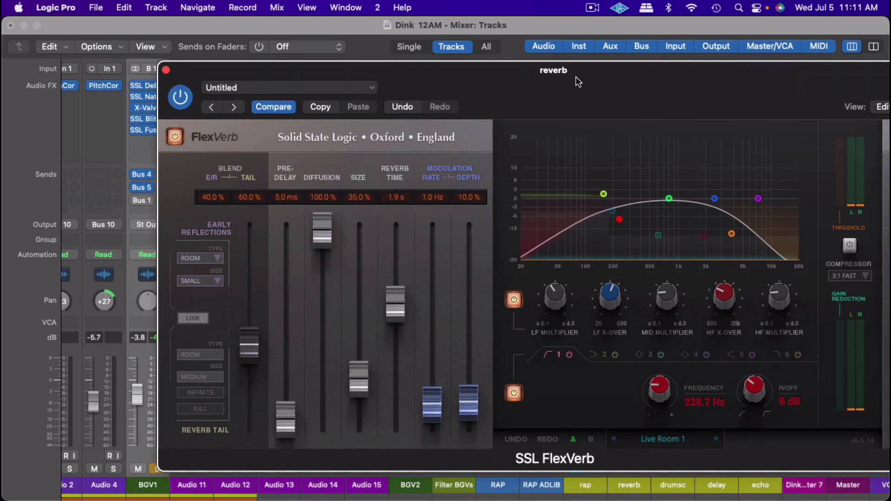
pyautogui.click(136, 203)
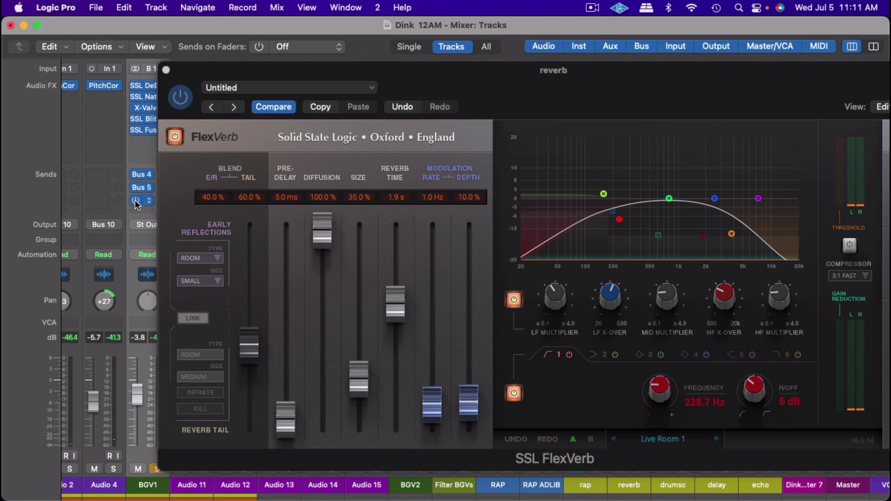
pyautogui.press('space')
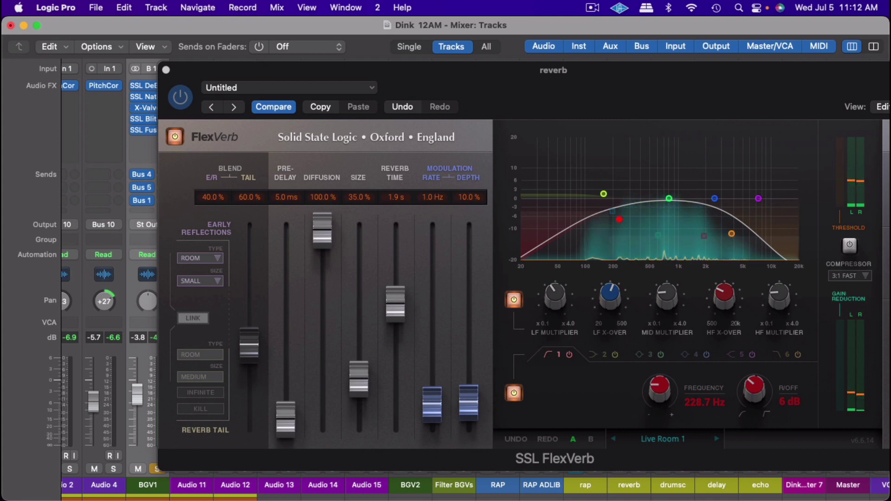
pyautogui.click(165, 69)
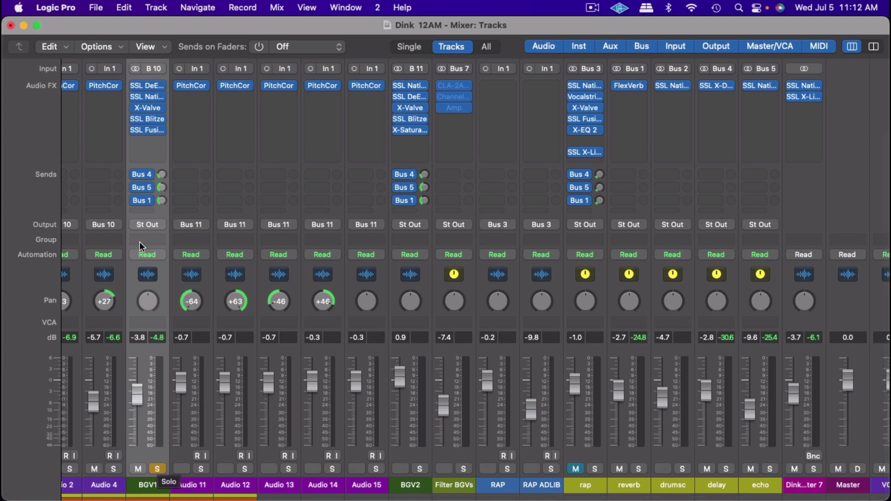
# Step: Compare the BGV1 background vocals with all plug-ins and sends bypassed and enabled during playback
pyautogui.keyDown('alt'); pyautogui.click(134, 86); pyautogui.keyUp('alt')
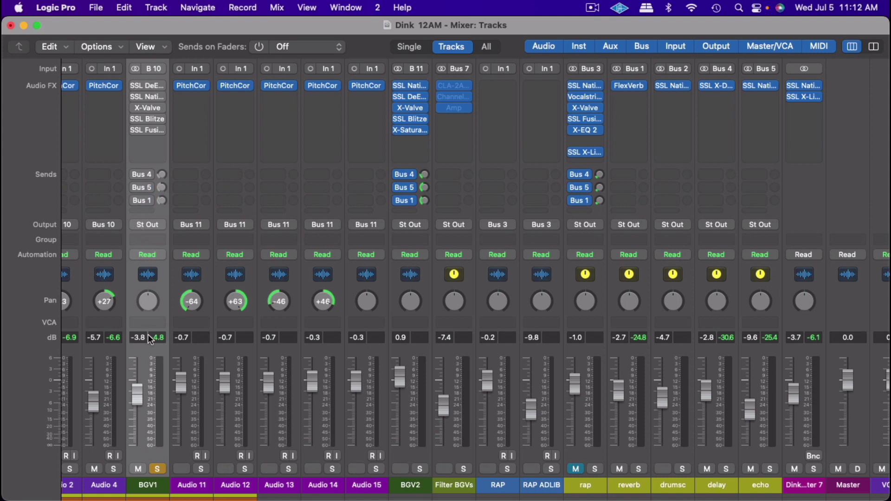
pyautogui.press('space')
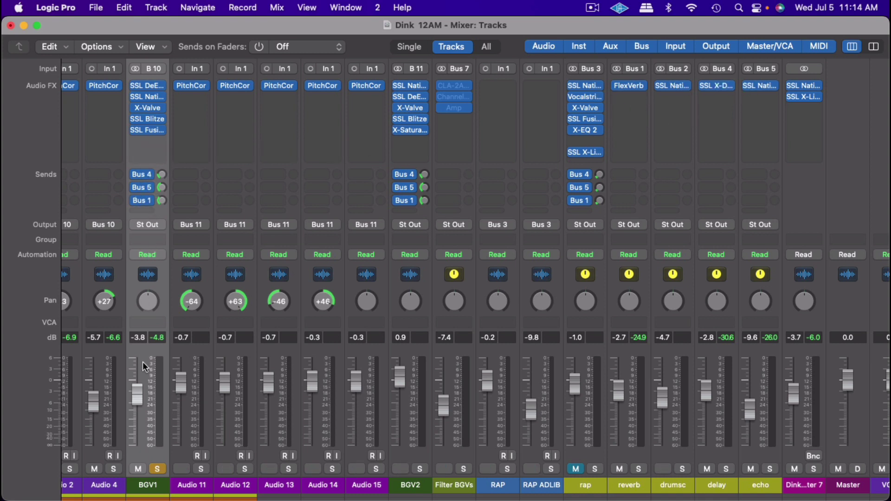
# Step: Unsolo BGV1, play the background vocals within the full mix and toggle Dim on the Master channel
pyautogui.click(156, 469)
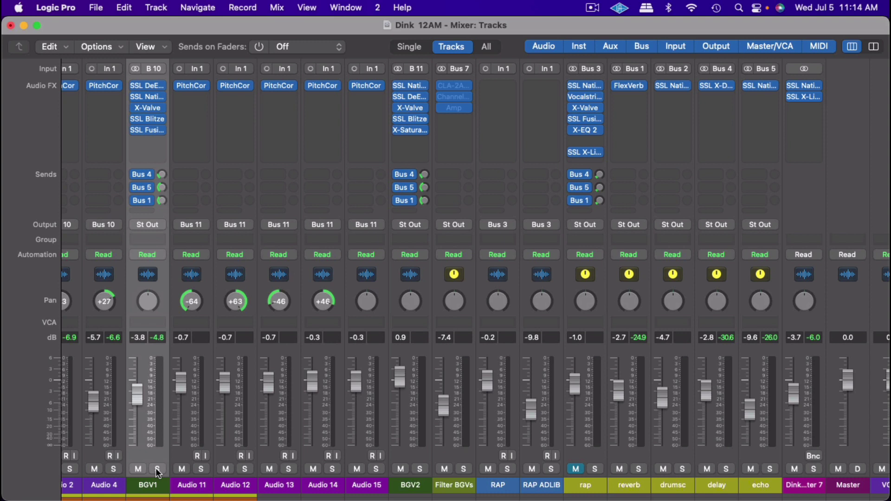
pyautogui.press('space')
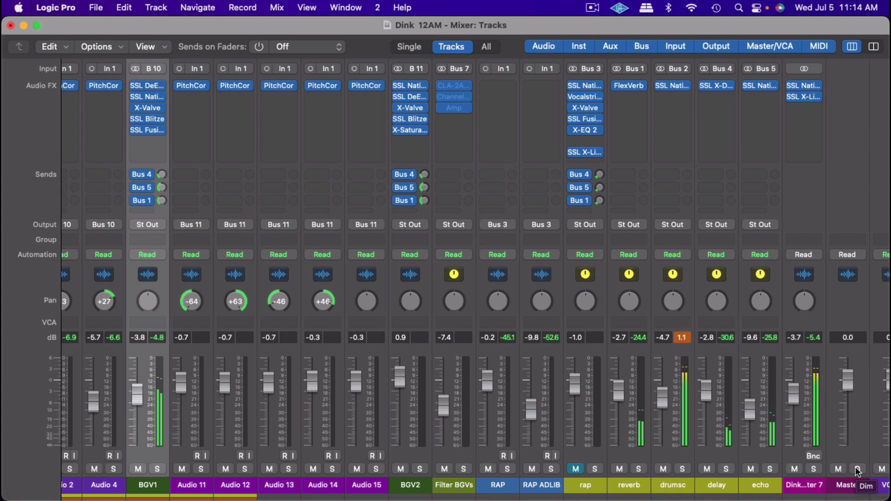
pyautogui.click(858, 470)
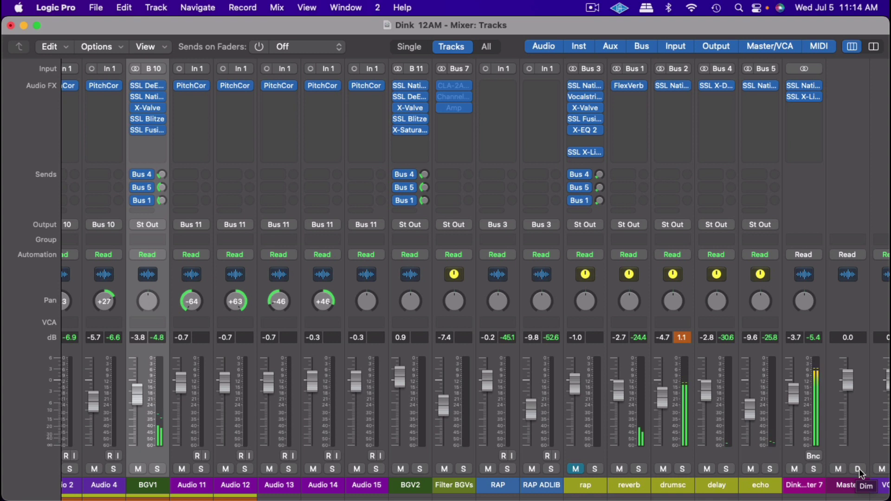